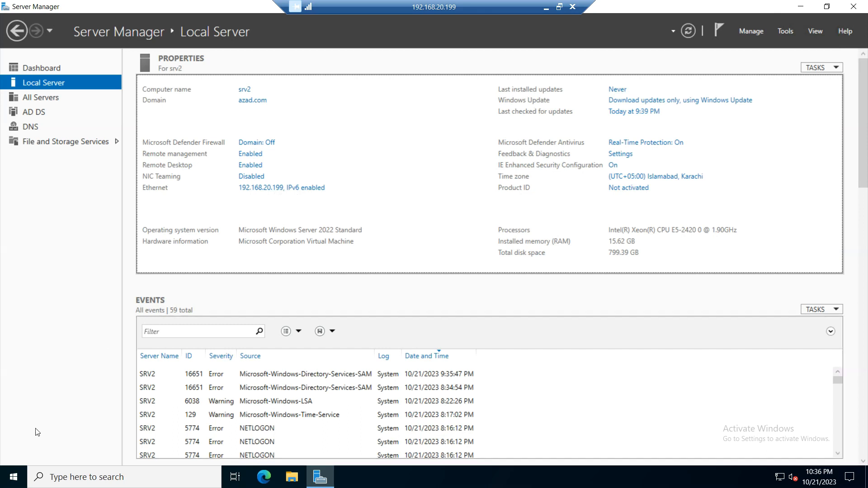
Launch the Registry Editor with the Run command regedit and maximize its window.
right_click(15, 478)
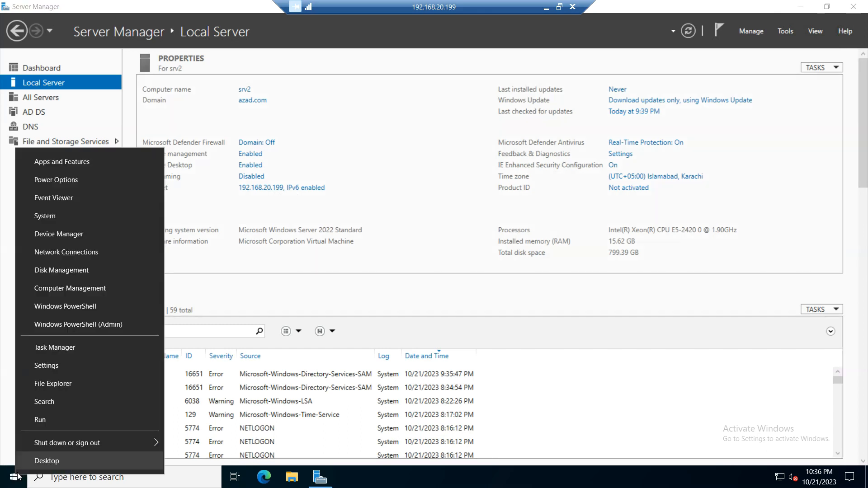
left_click(58, 425)
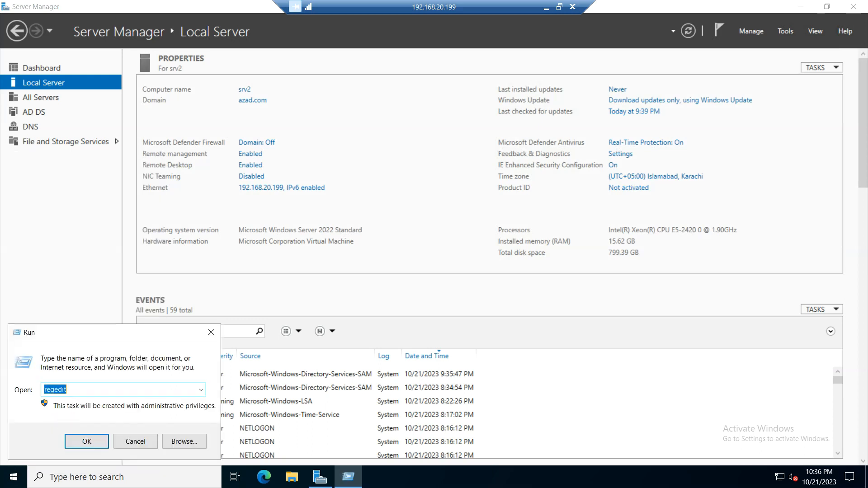
left_click(73, 389)
key("Return")
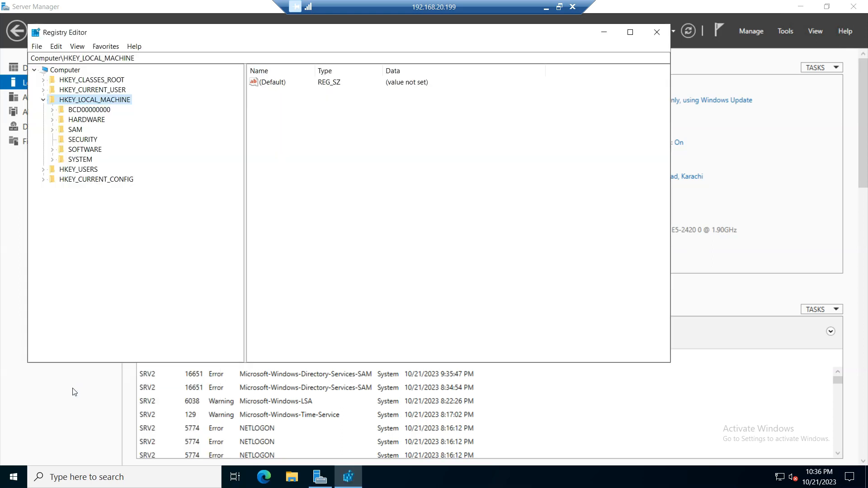
left_click(632, 32)
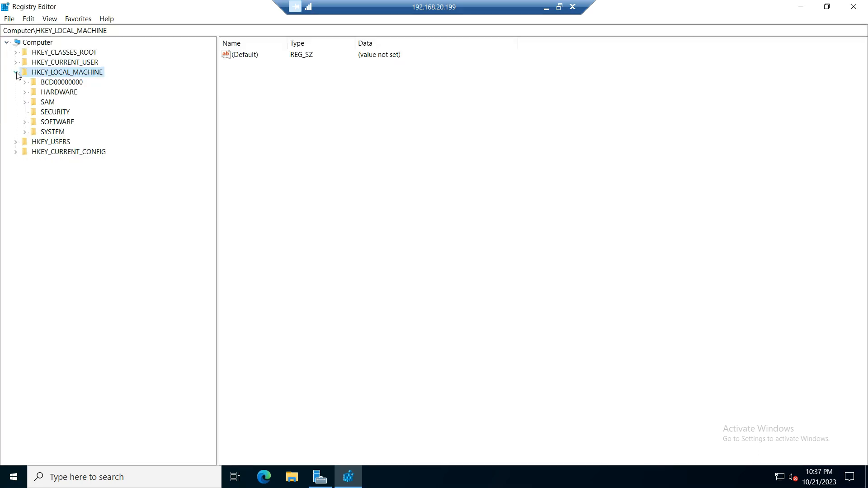
Expand the registry tree down to HKEY_LOCAL_MACHINE\SYSTEM\CurrentControlSet\Control.
left_click(16, 72)
left_click(16, 72)
left_click(25, 132)
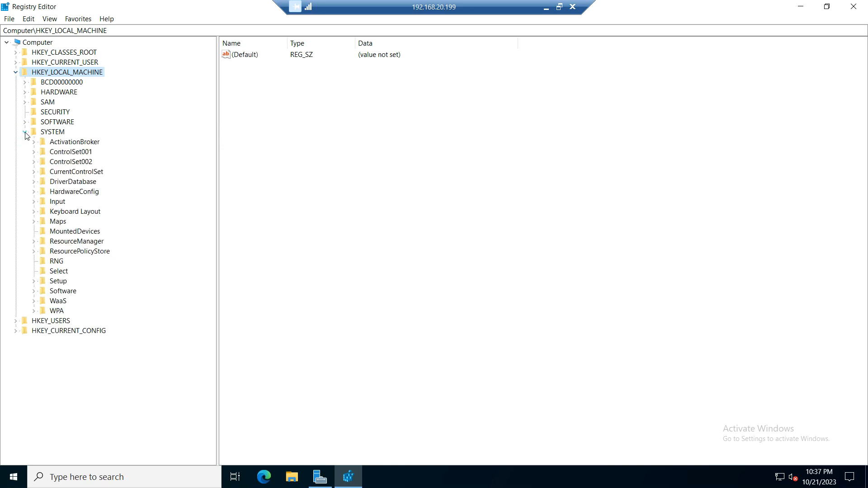
left_click(34, 172)
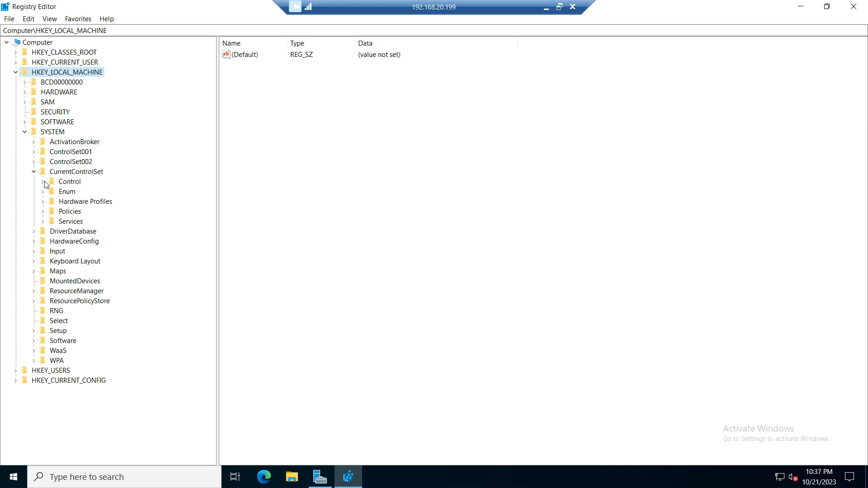
left_click(44, 182)
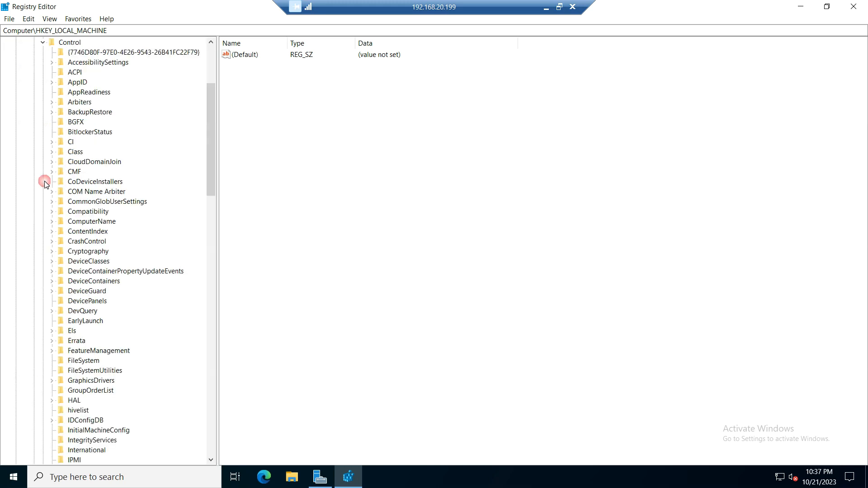
Find the Terminal Server key under Control and expand its subkeys.
left_click(93, 354)
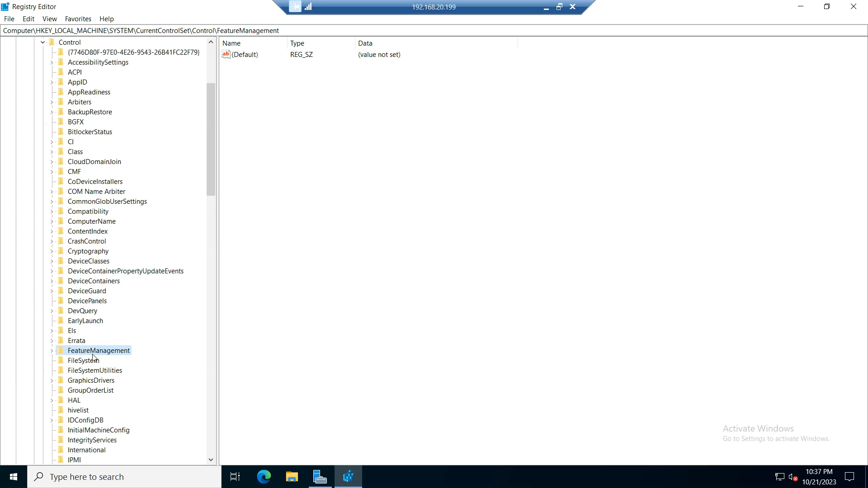
key("t")
key("t")
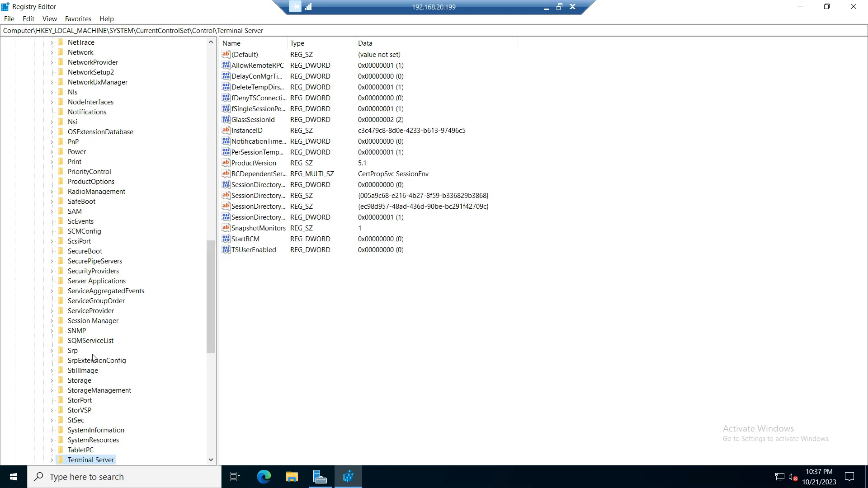
left_click(211, 460)
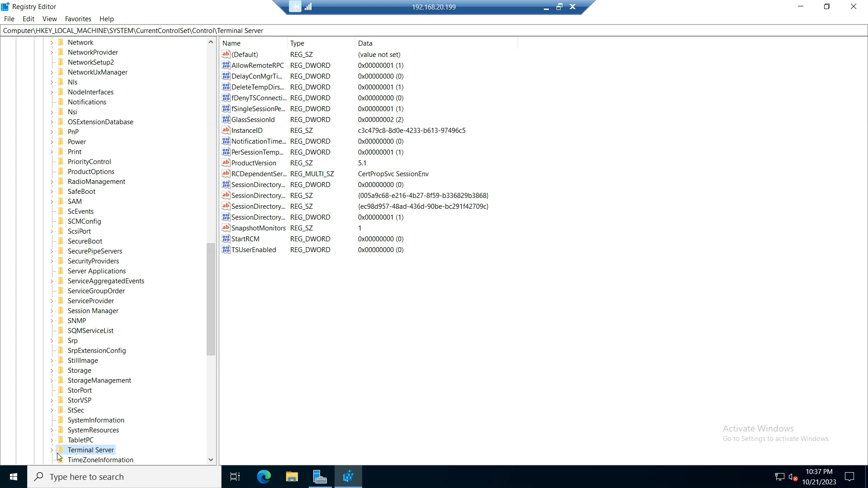
left_click(211, 461)
left_click(211, 460)
left_click(211, 461)
left_click(210, 460)
left_click(211, 461)
left_click(211, 460)
left_click(210, 460)
left_click(210, 461)
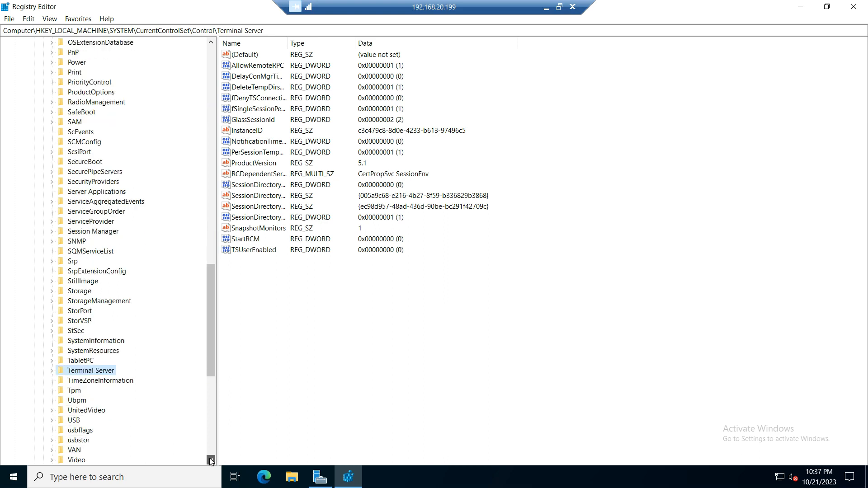
left_click(52, 371)
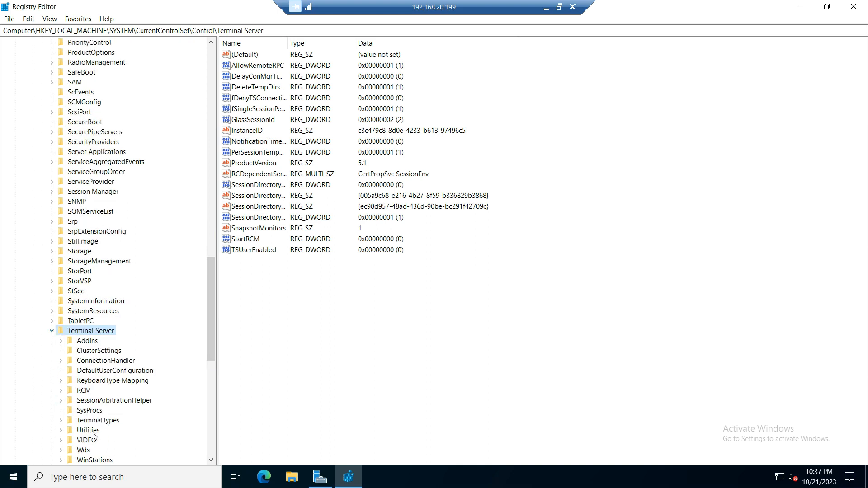
Look through the registry keys starting with W under Control and go back to WinStations under Terminal Server.
left_click(93, 460)
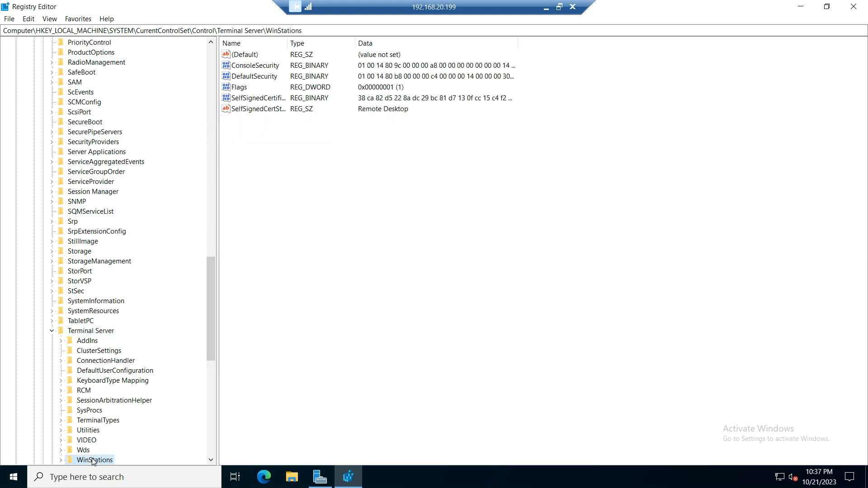
key("w")
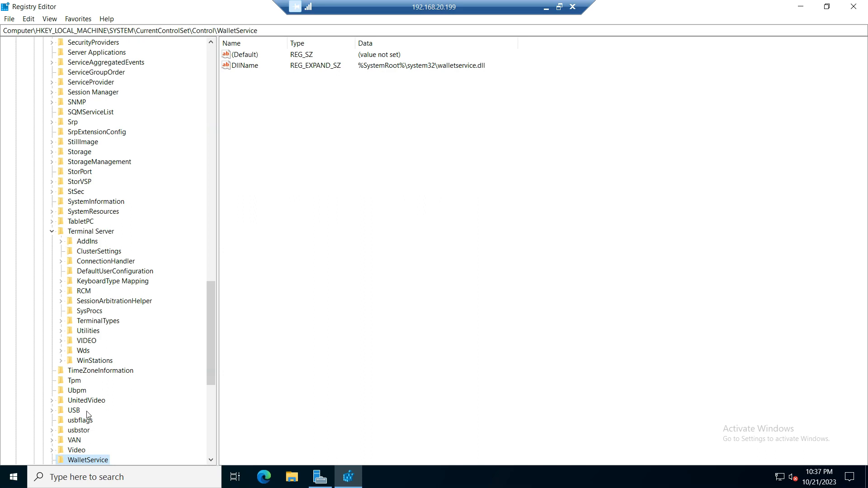
key("w")
key("w")
key("w")
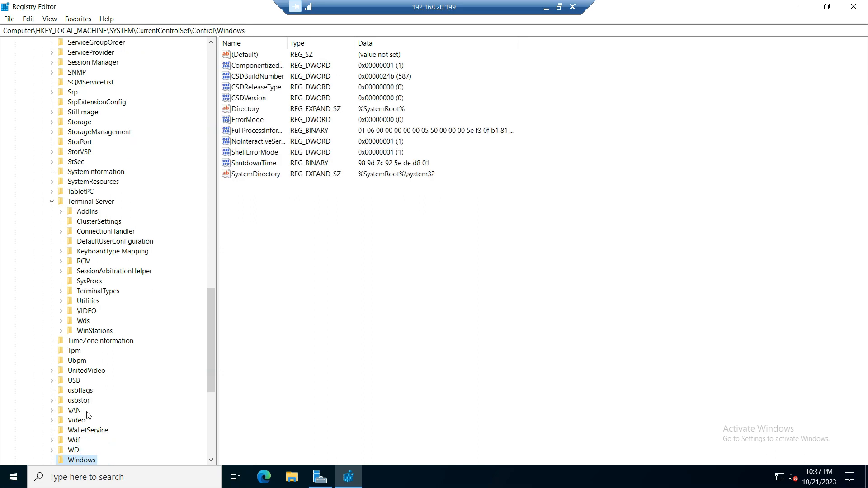
key("w")
key("w")
key("w")
key("w")
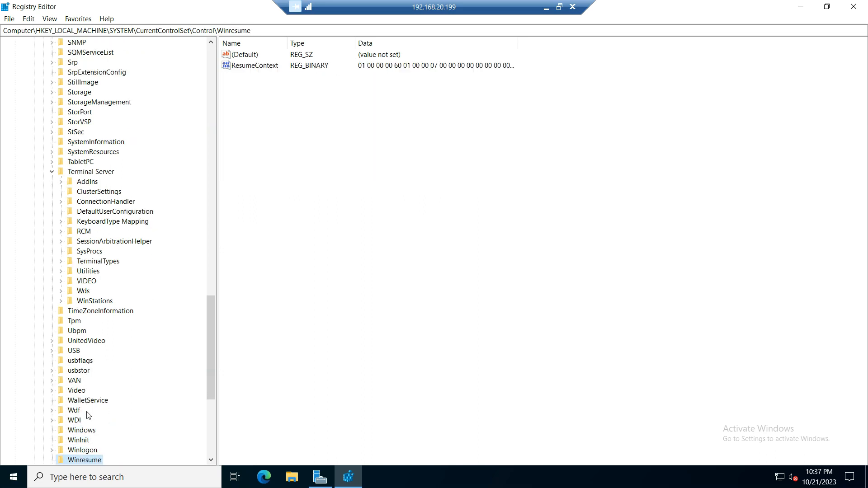
key("w")
key("w")
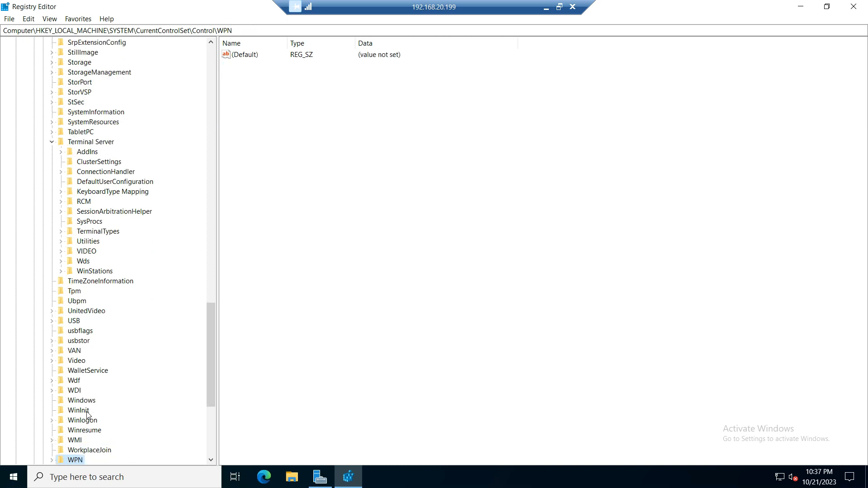
key("w")
key("w")
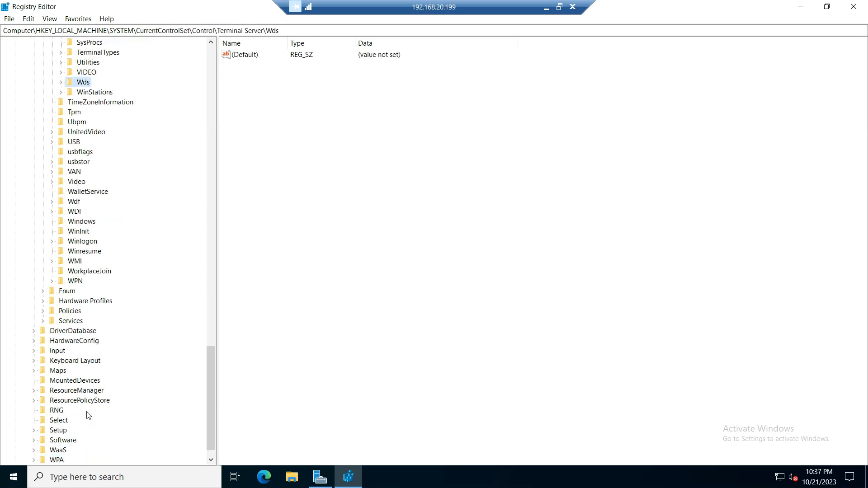
key("w")
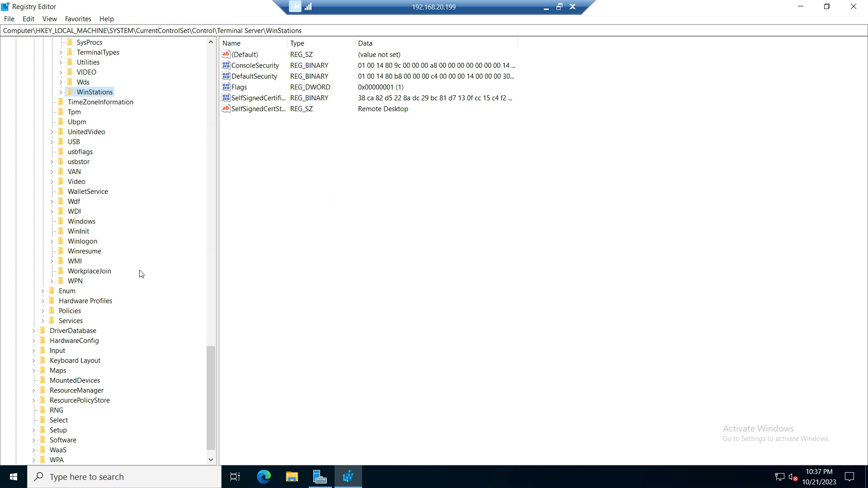
left_click(96, 92)
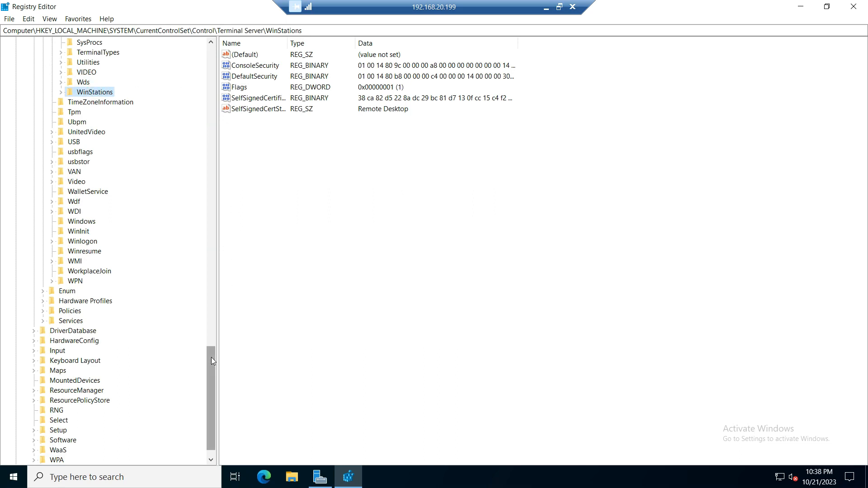
Examine the Terminal Server subkeys and the neighbouring keys from Windows to Winresume under Control.
scroll(211, 342, "up", 4)
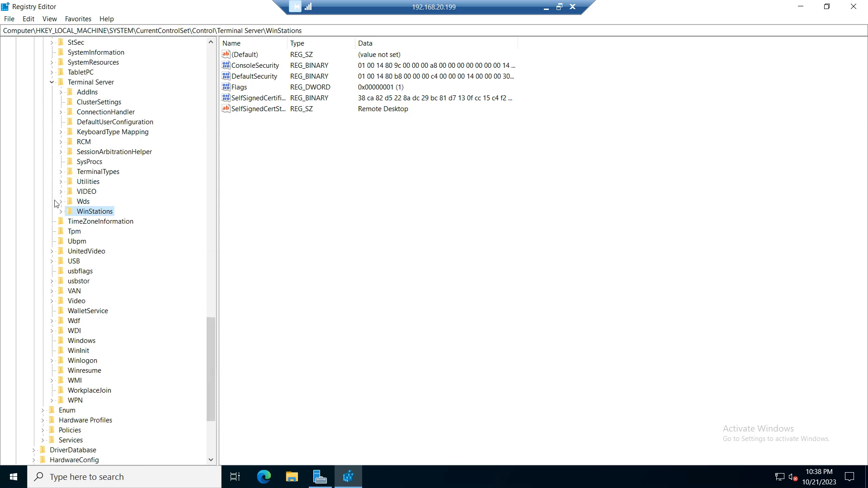
left_click(51, 82)
left_click(51, 84)
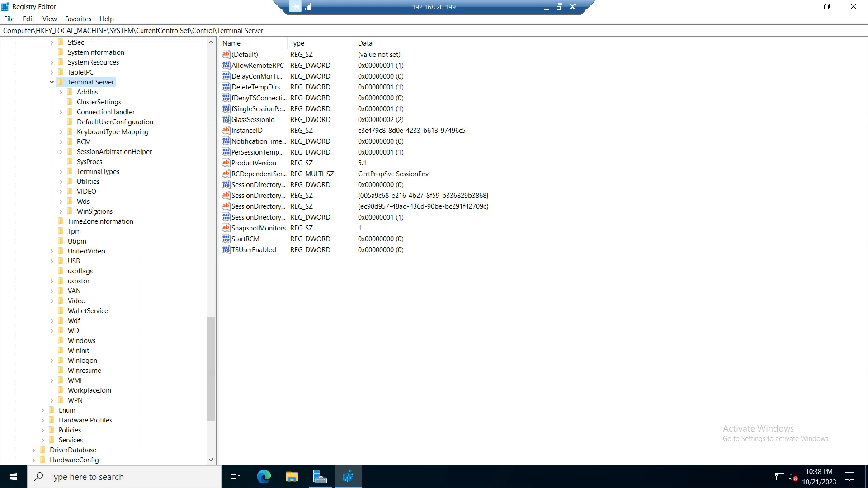
left_click(83, 343)
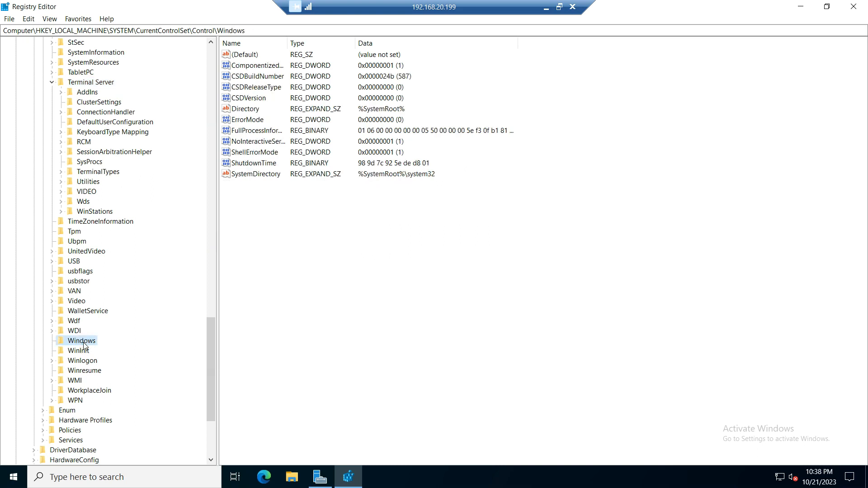
key("Down")
key("Down")
key("Down")
key("Down")
key("Down")
key("Down")
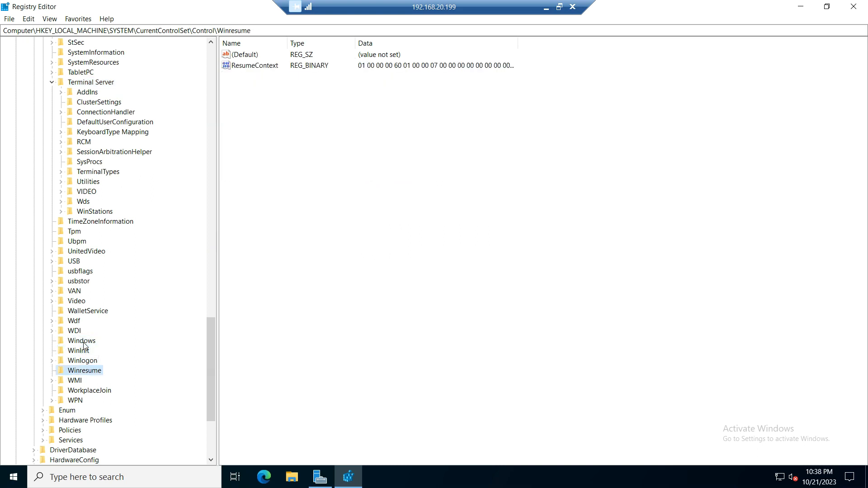
key("w")
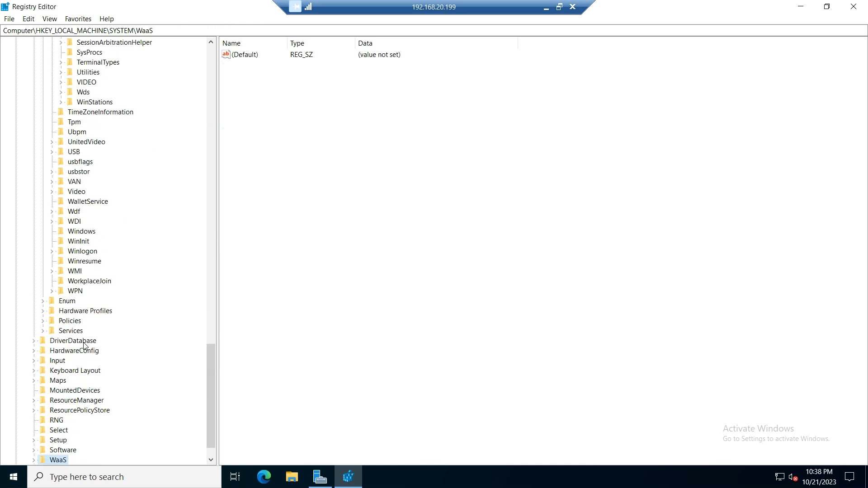
key("w")
key("w")
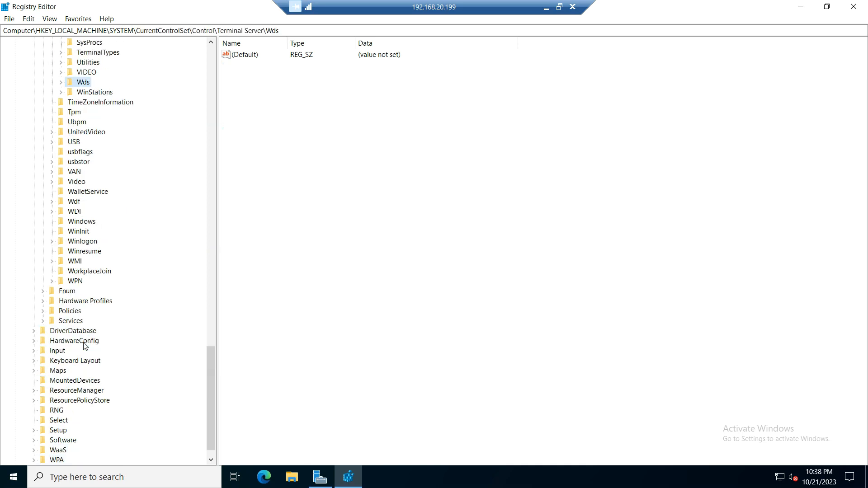
Expand the WinStations key under Terminal Server, and open and expand its RDP-Tcp subkey.
key("w")
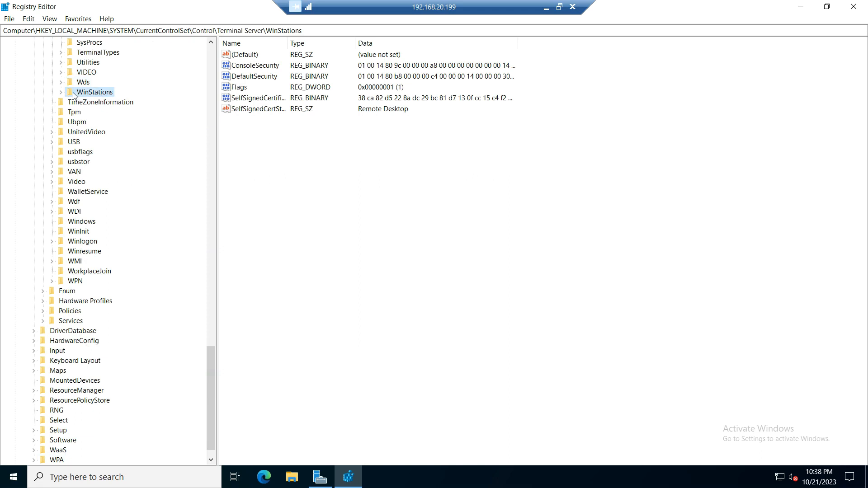
left_click(61, 92)
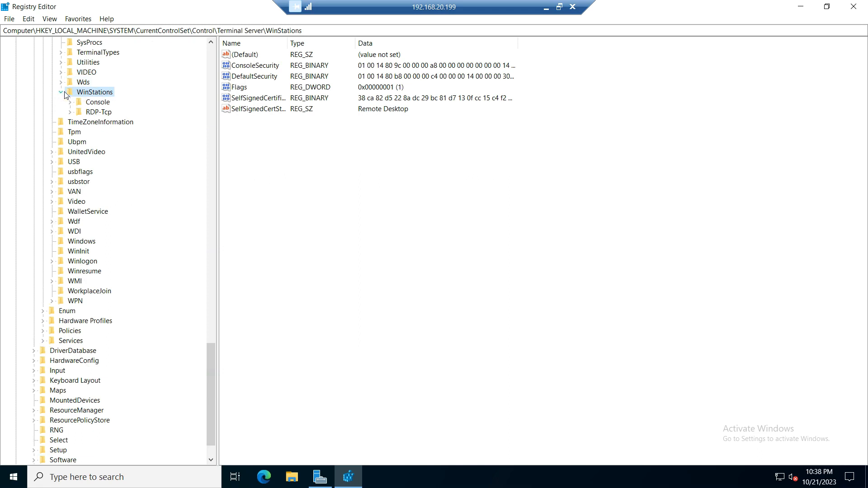
left_click(96, 113)
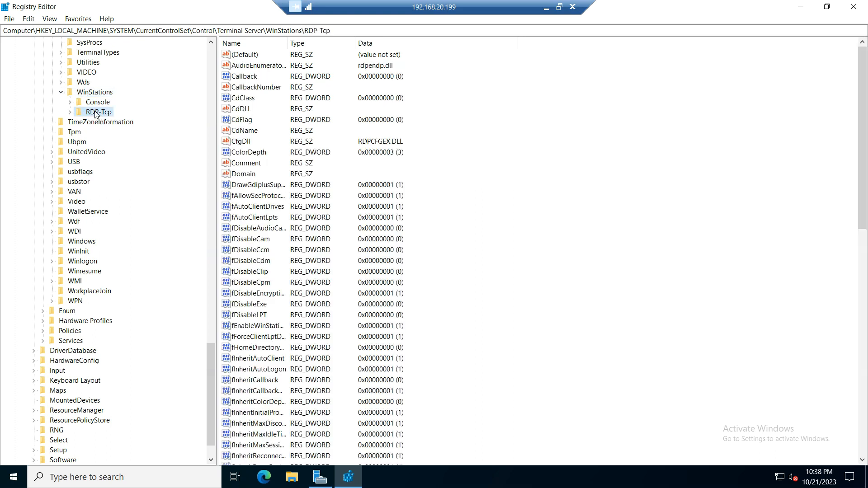
double_click(96, 113)
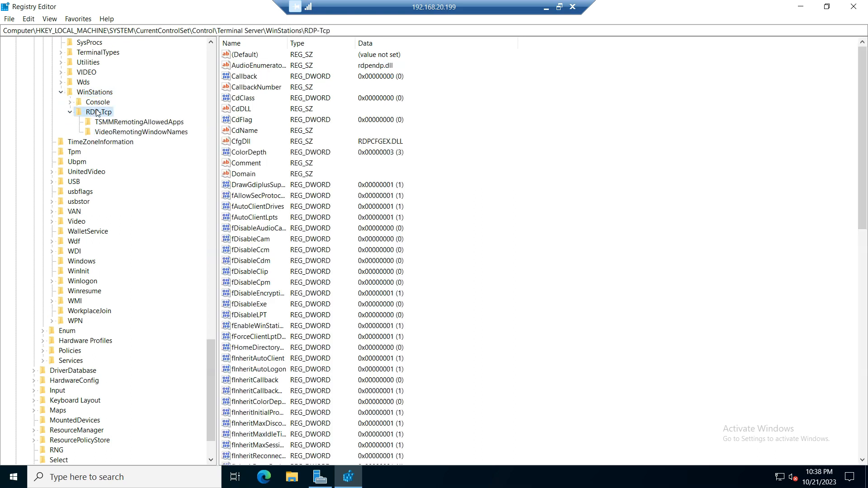
Locate and select the PortNumber value in the RDP-Tcp key.
left_click(261, 212)
key("p")
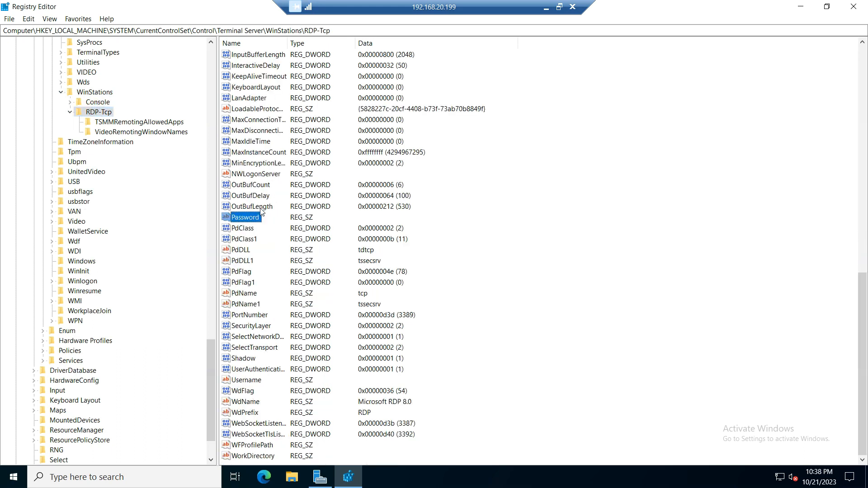
key("Down")
key("Down")
key("Down")
key("Down")
key("Down")
key("Down")
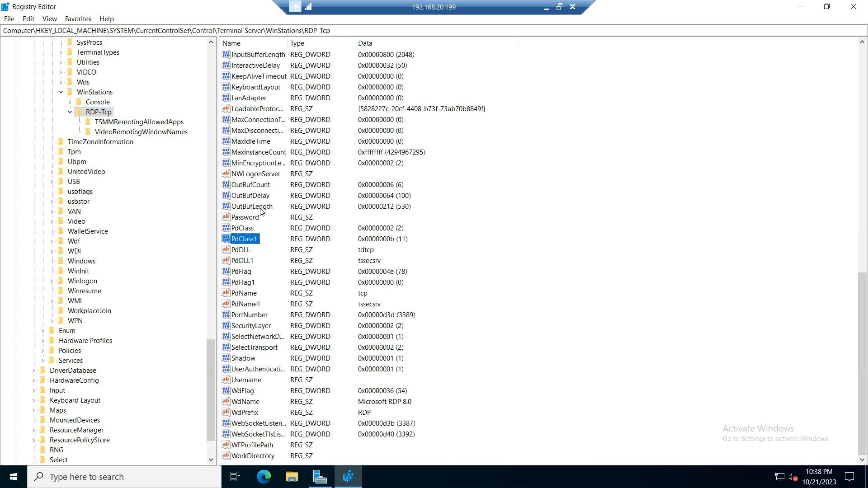
key("Down")
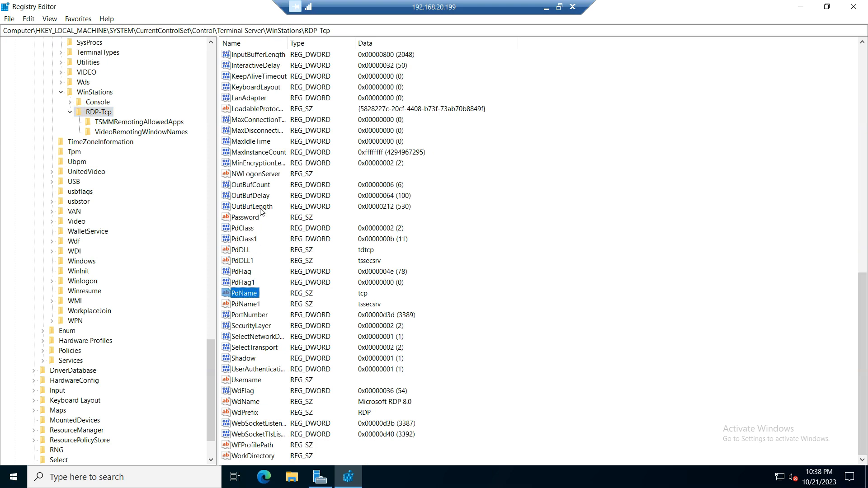
key("p")
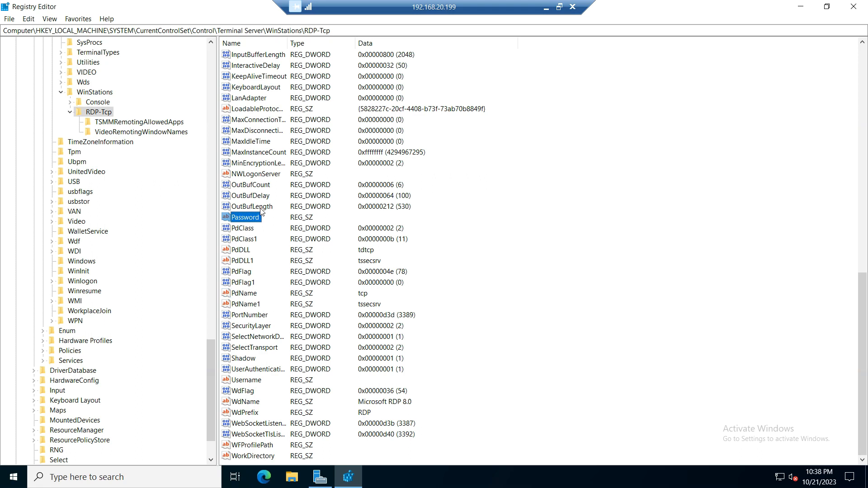
left_click(254, 316)
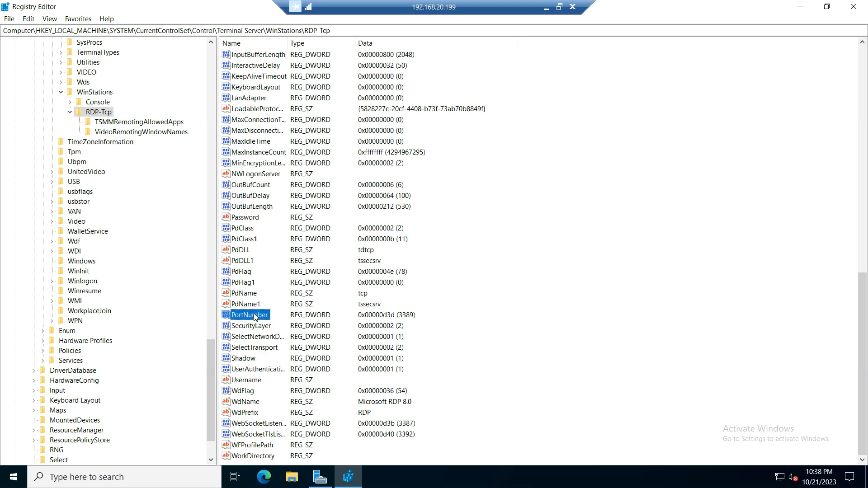
Set the PortNumber value of RDP-Tcp to decimal 786 and close the Registry Editor.
double_click(254, 316)
left_click(153, 122)
double_click(78, 108)
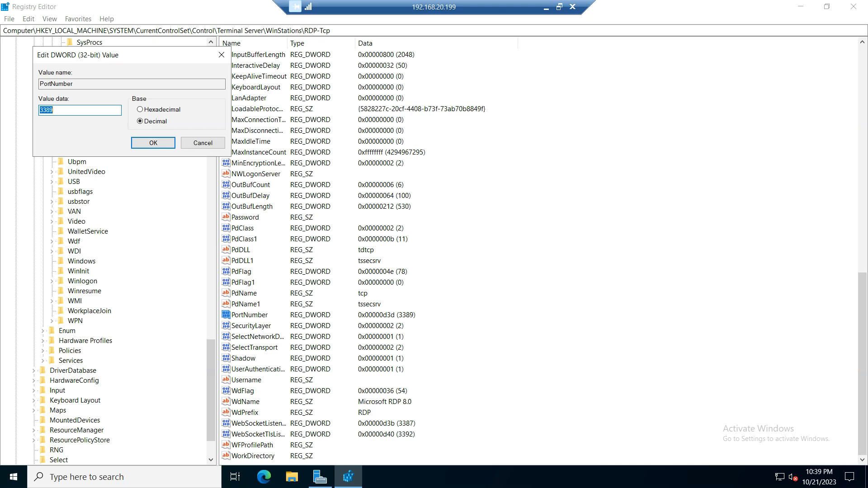
type("979")
key("BackSpace")
key("BackSpace")
key("BackSpace")
type("786")
left_click(152, 144)
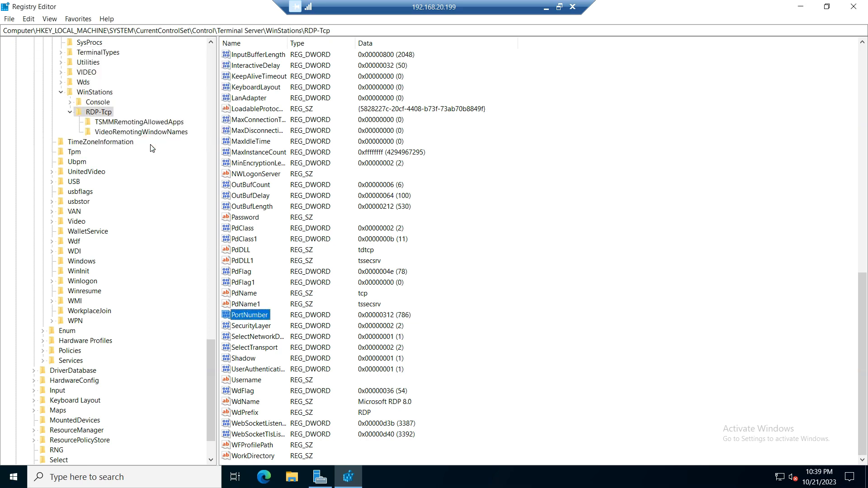
left_click(863, 7)
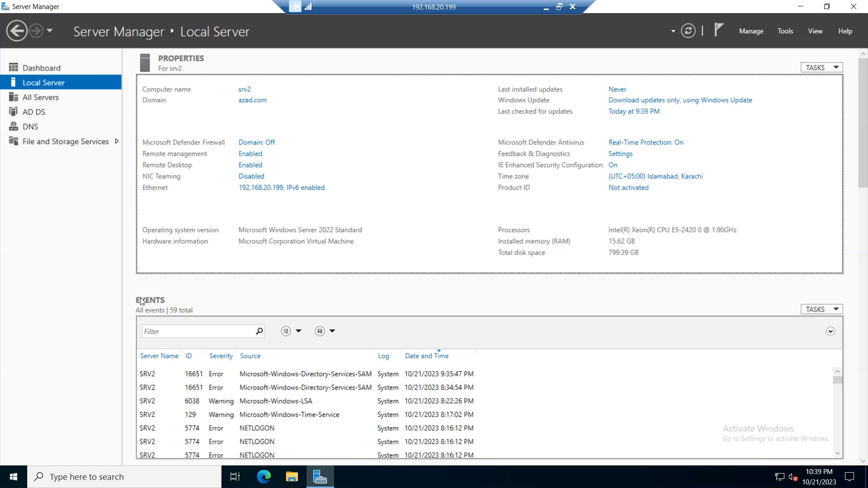
Search for "advanc", open Windows Defender Firewall with Advanced Security and maximize its window.
left_click(114, 482)
type("advan")
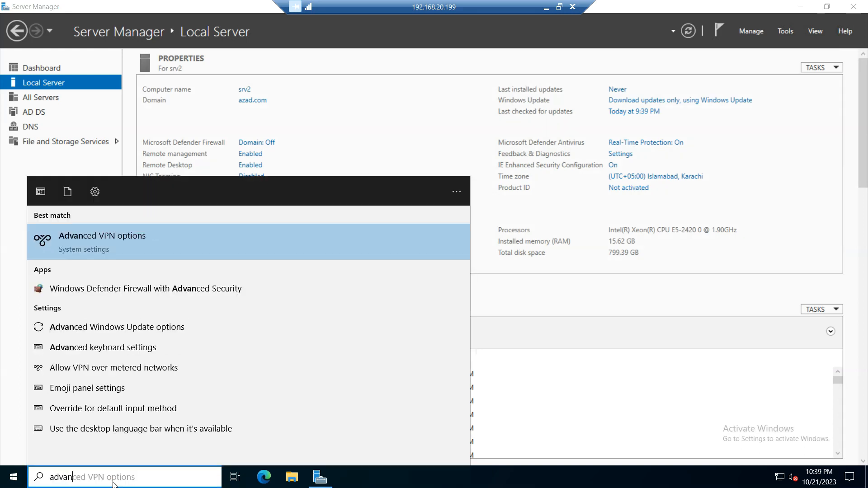
type("c")
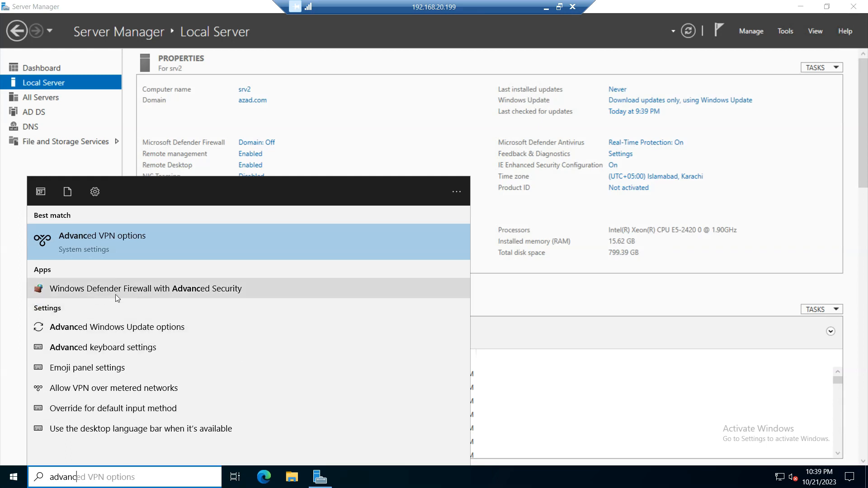
left_click(174, 292)
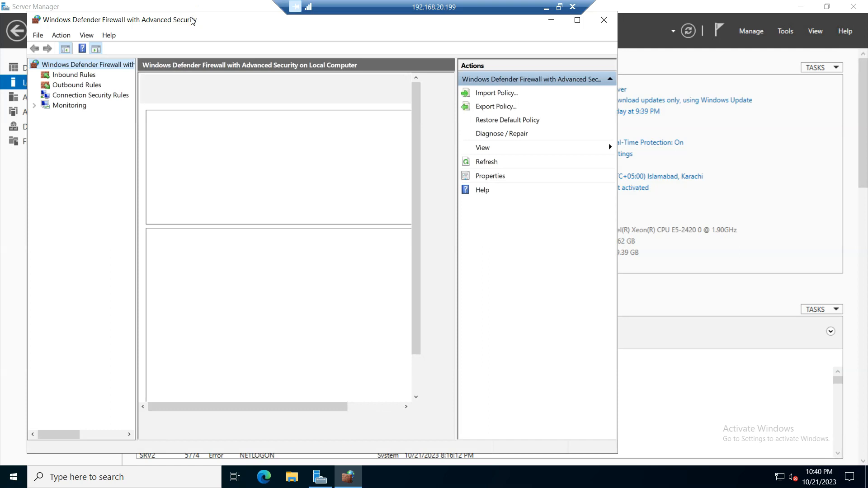
left_click(576, 20)
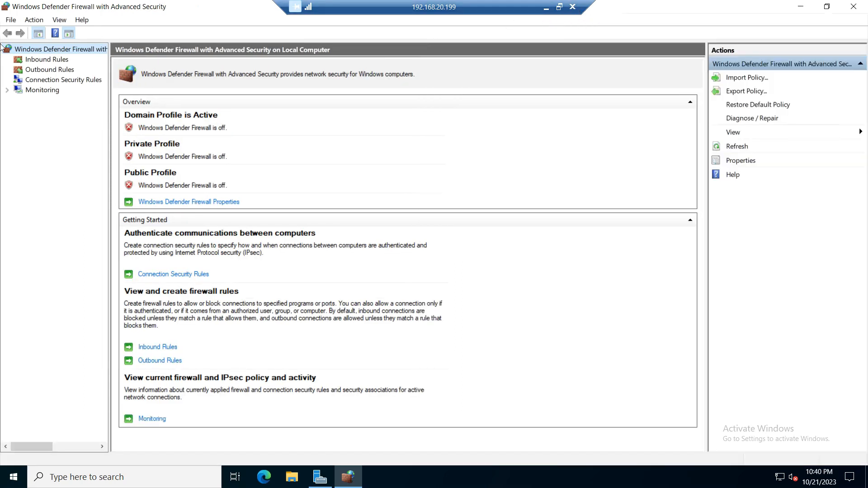
Start a new inbound firewall rule of type Port for TCP on specific local port 786.
left_click(57, 59)
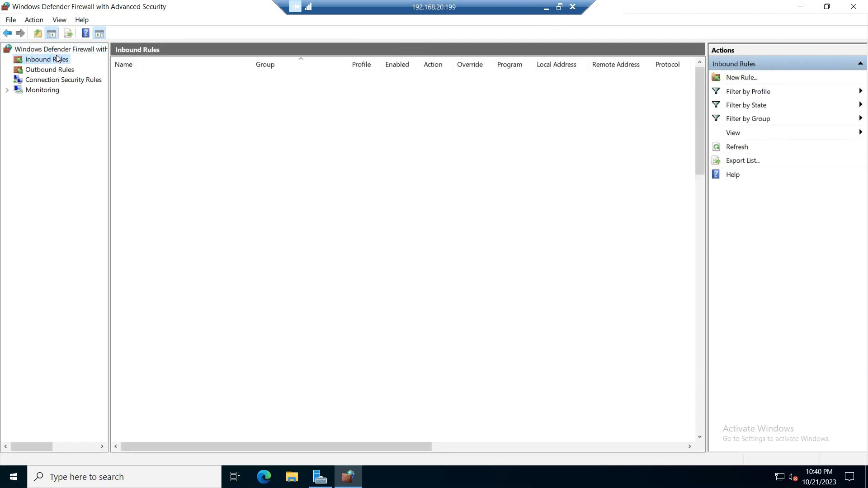
right_click(57, 58)
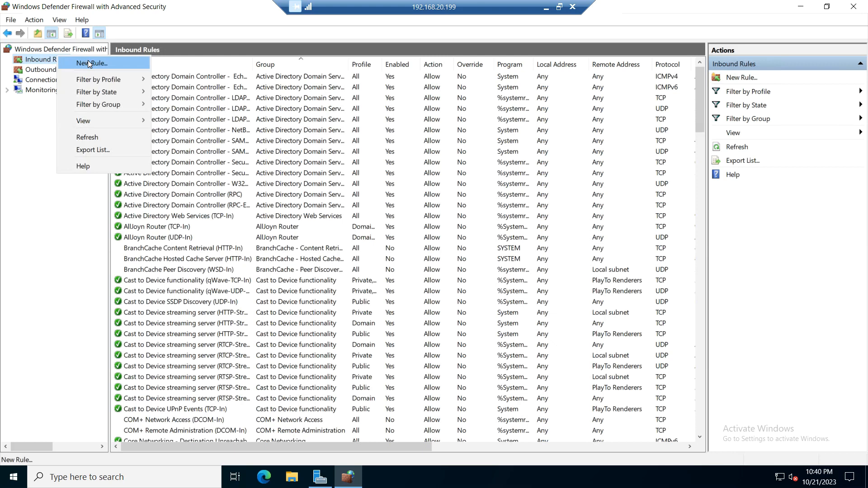
left_click(88, 64)
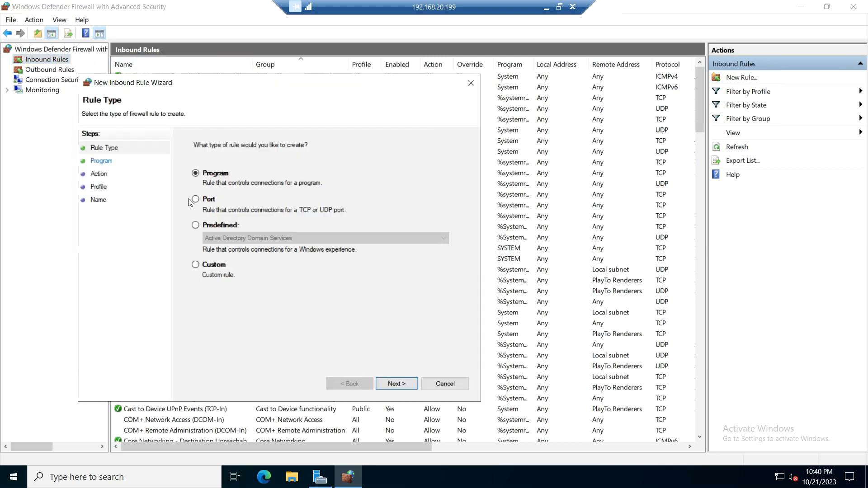
left_click(196, 200)
left_click(392, 383)
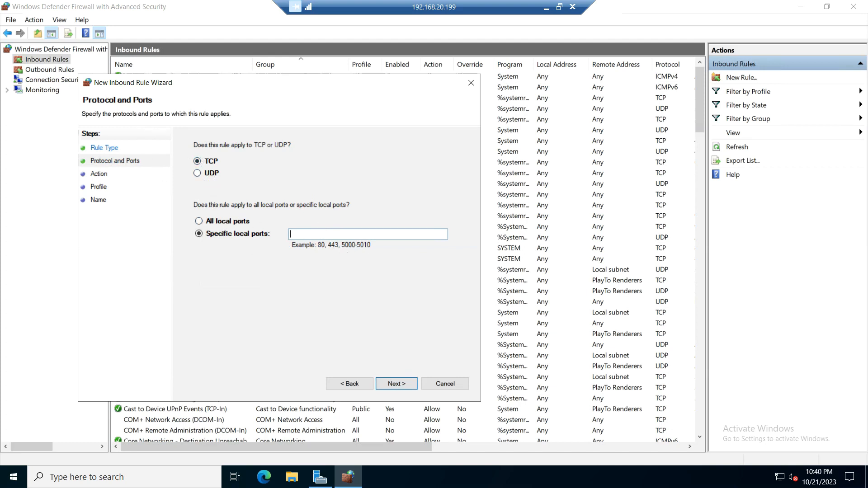
type("786")
left_click(397, 384)
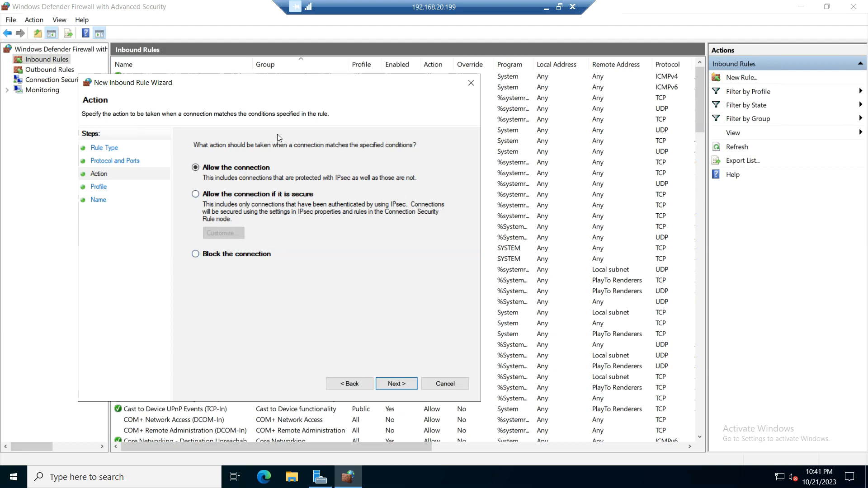
Allow the connection for the Domain, Private and Public profiles and finish the rule with the name rdp-786.
left_click(398, 386)
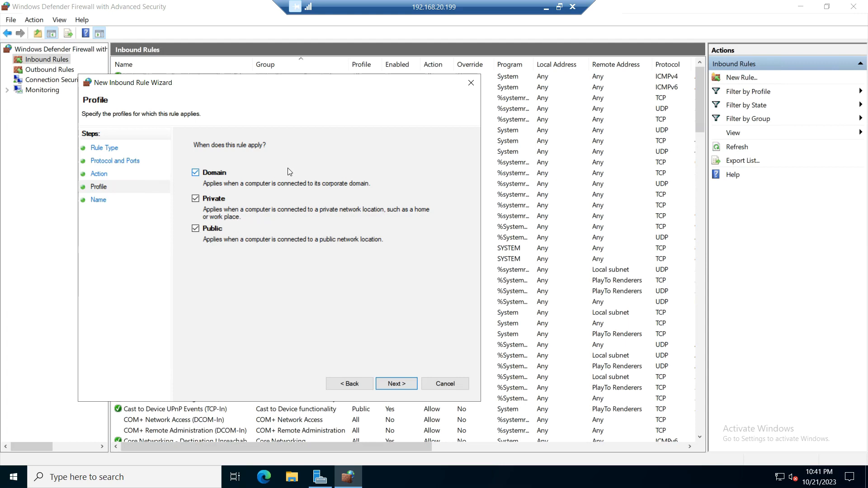
left_click(394, 384)
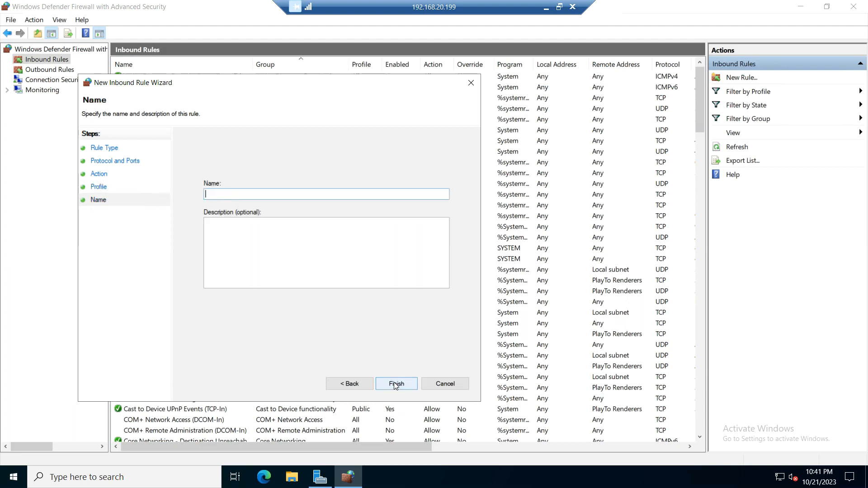
type("rdp-786")
left_click(392, 385)
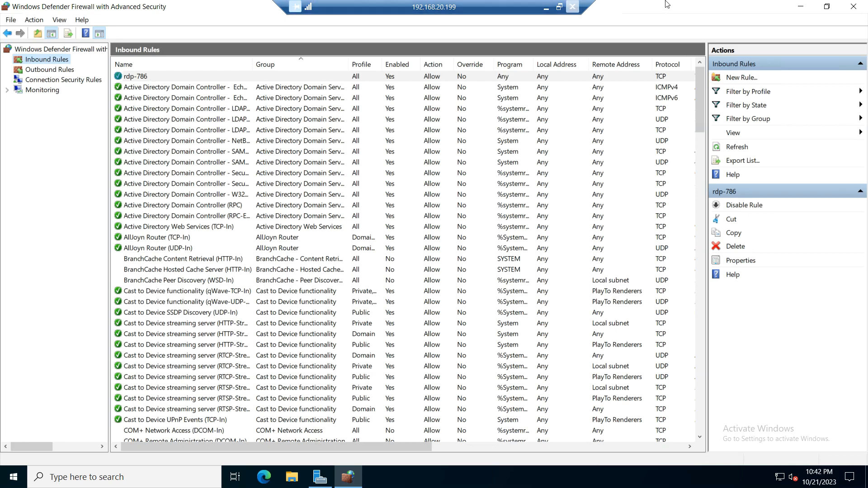
Close the firewall console and Server Manager, and sign out of the remote server session.
left_click(853, 7)
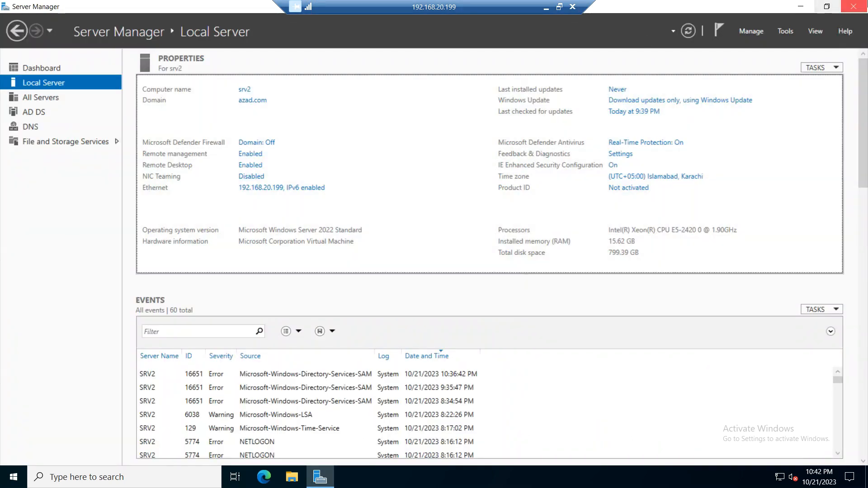
left_click(865, 3)
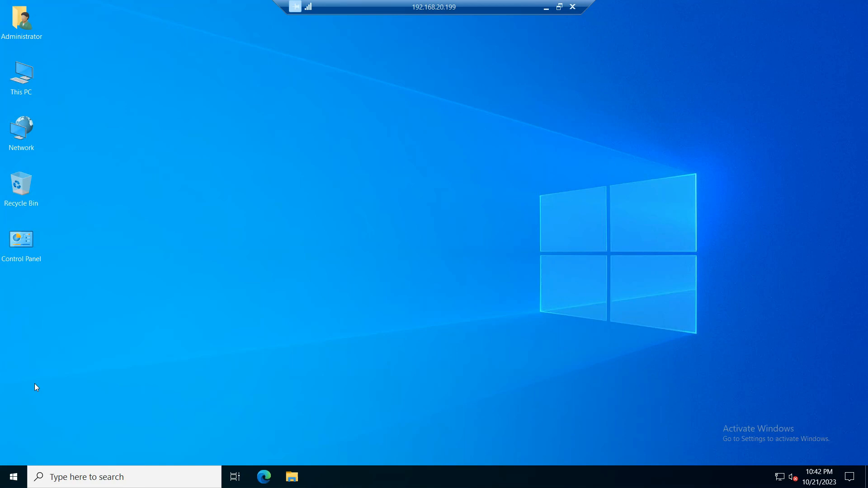
left_click(3, 482)
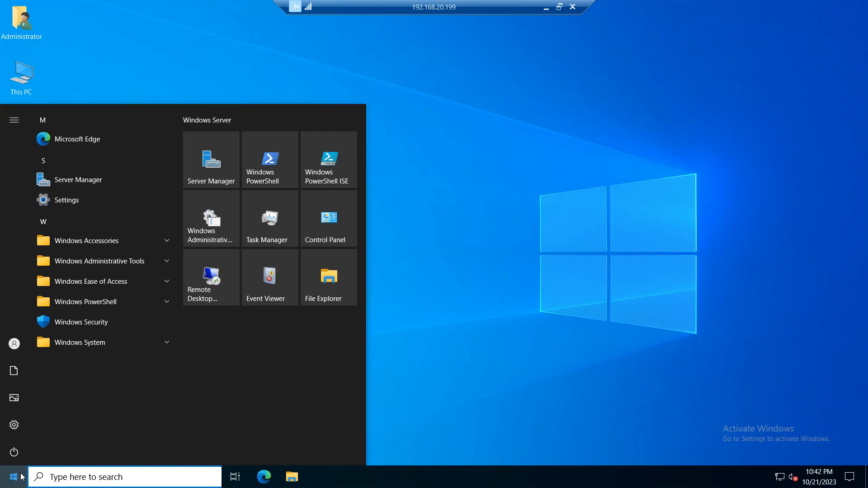
right_click(19, 478)
mouse_move(90, 449)
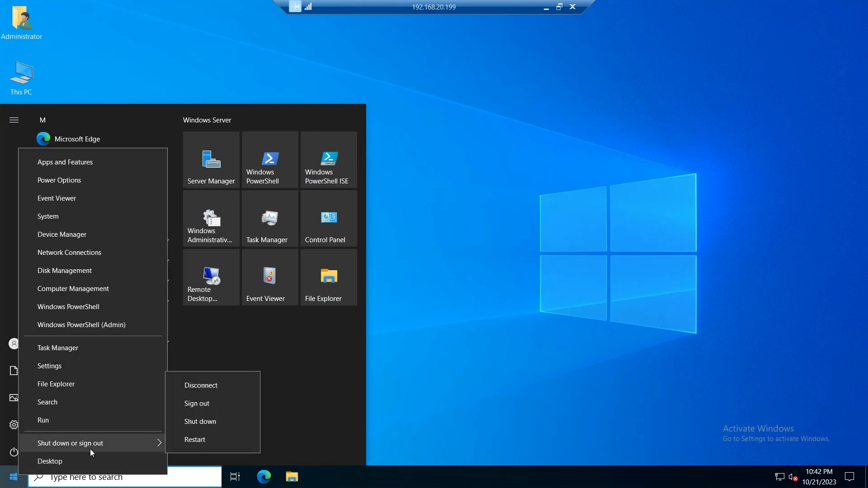
left_click(204, 404)
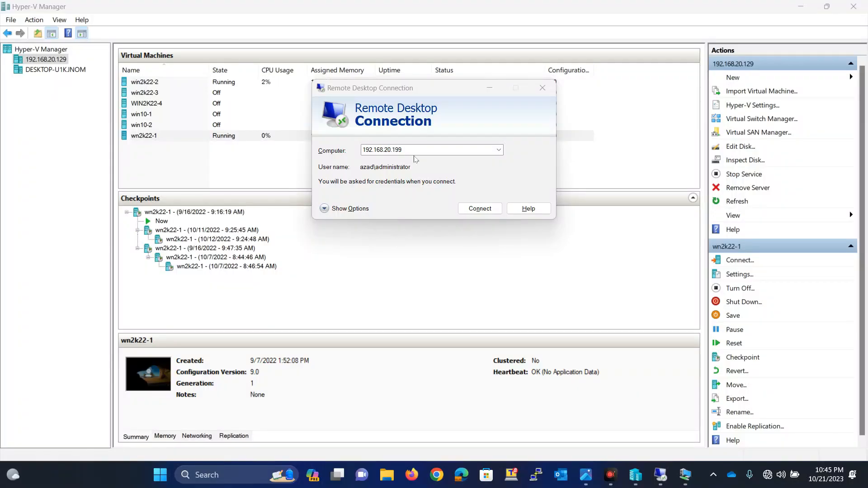
Connect to 192.168.20.199:786 through Remote Desktop Connection, entering the administrator account password.
left_click(415, 156)
left_click(416, 154)
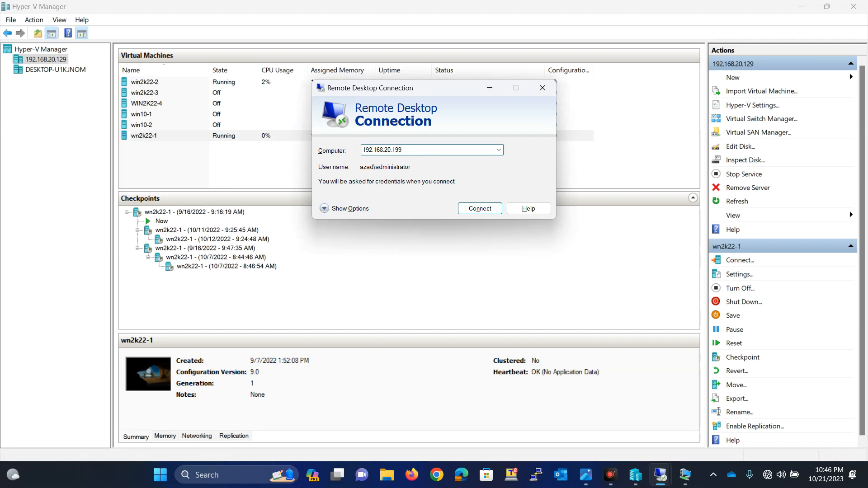
type(":")
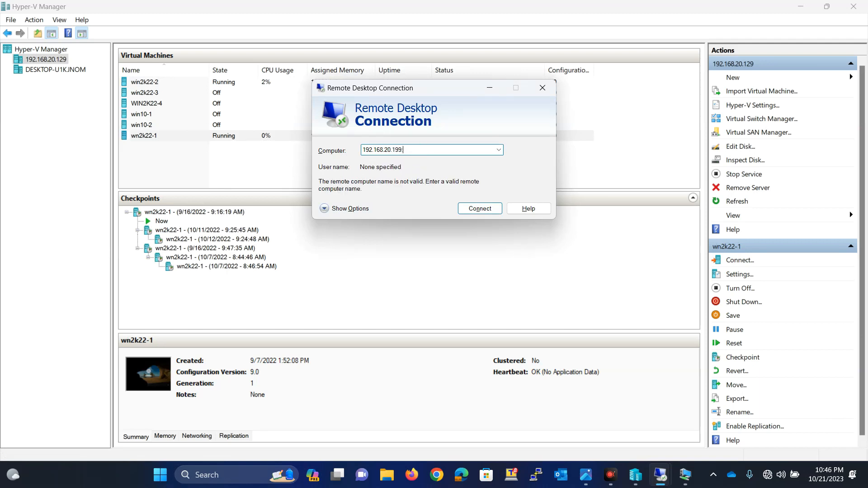
type("786")
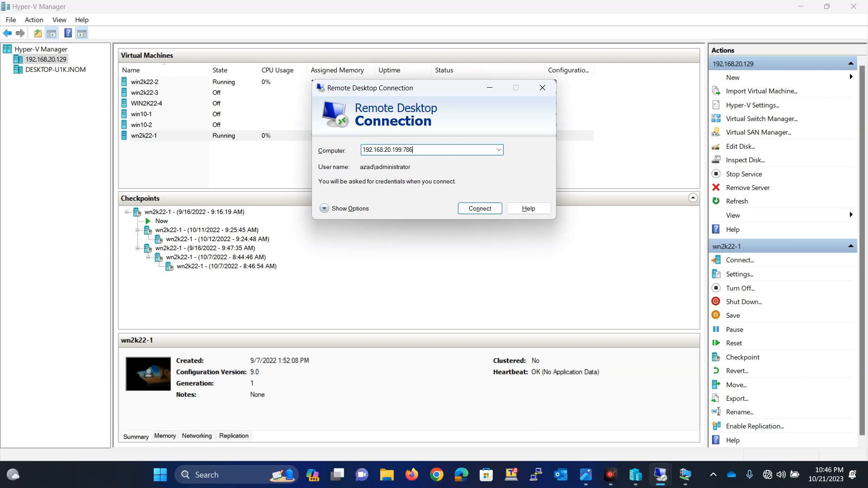
left_click(479, 211)
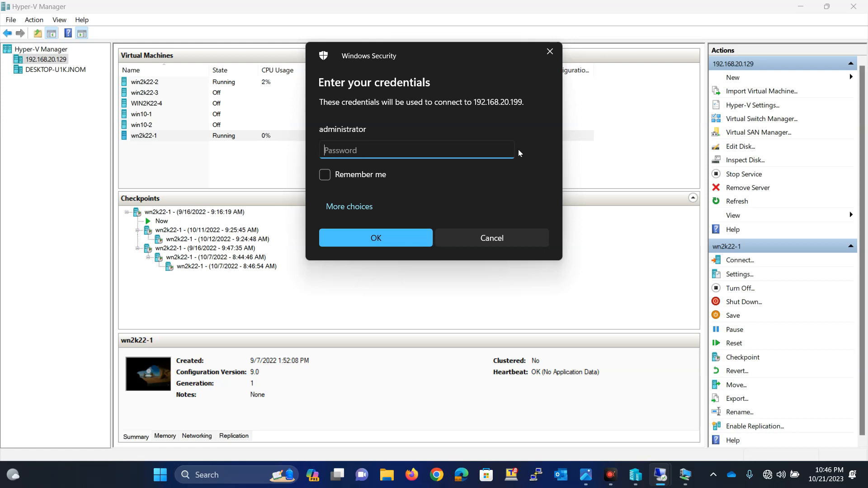
type("•••••••")
key("Return")
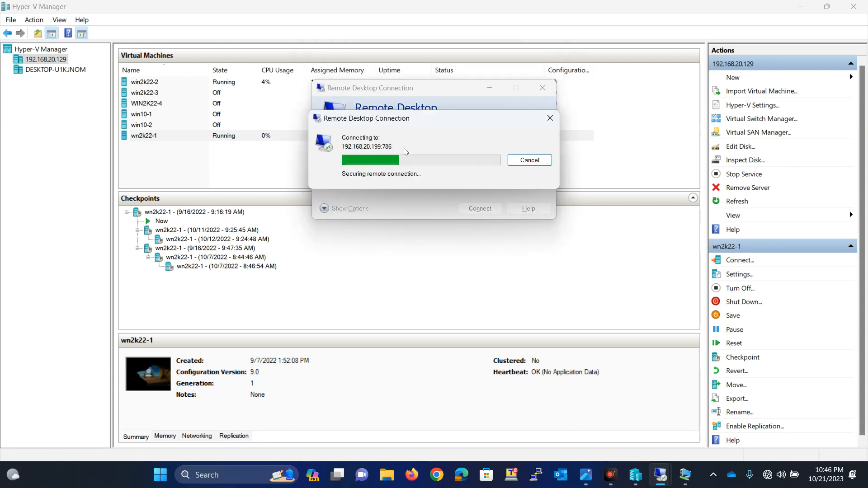